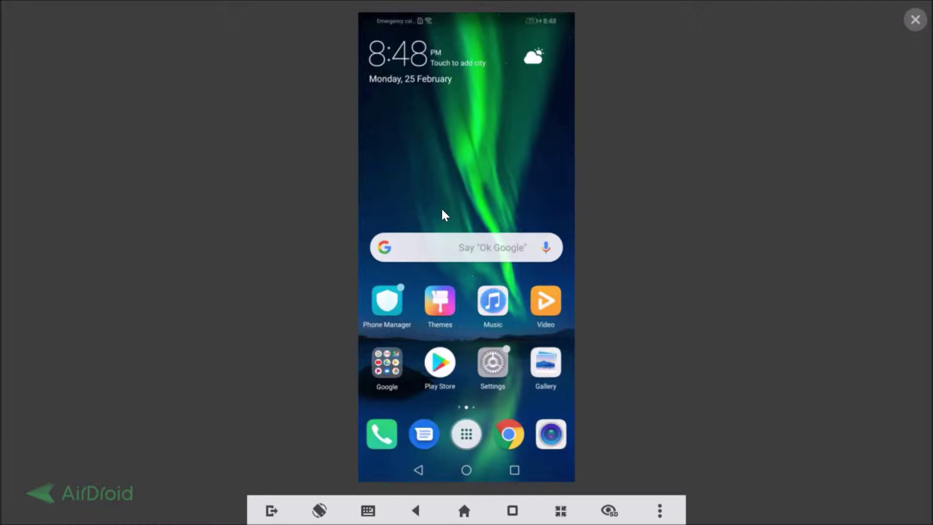
Search the Play Store for 'chrome' and update Google Chrome to the latest version.
left_click(443, 369)
left_click(439, 56)
type("c")
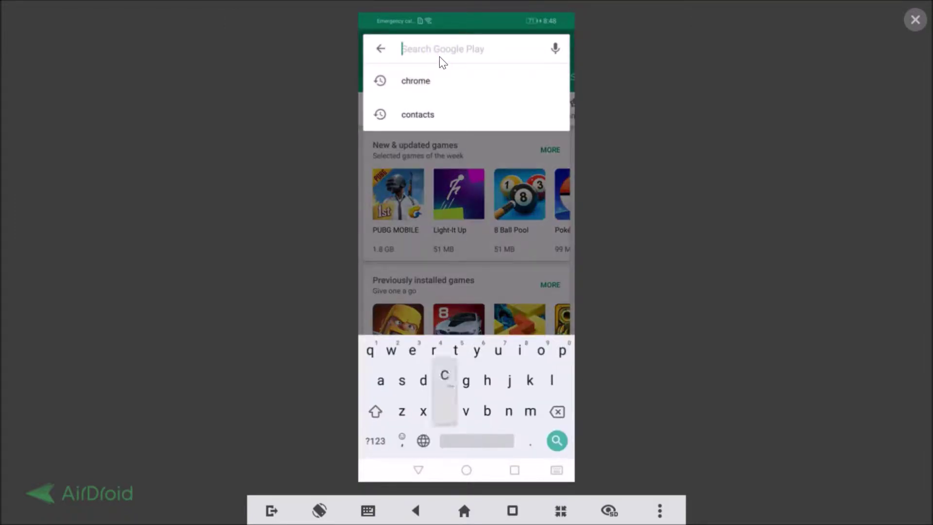
type("hrome")
key("Return")
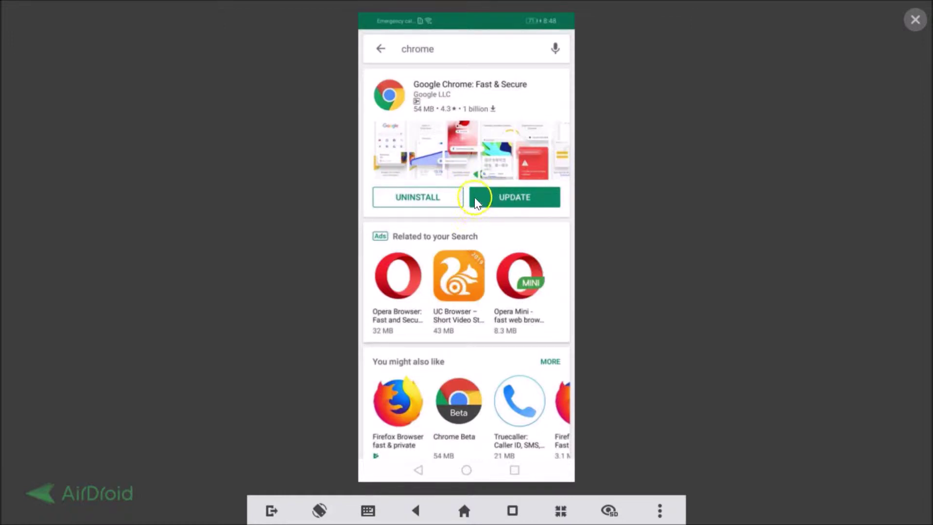
left_click(511, 203)
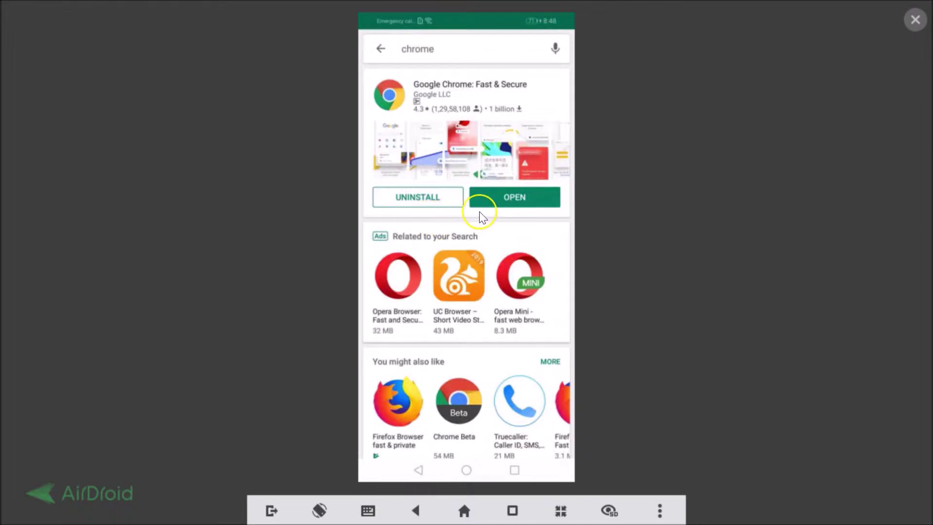
Search the Play Store for 'fire', view the Firefox Browser app page, then go home.
left_click(441, 55)
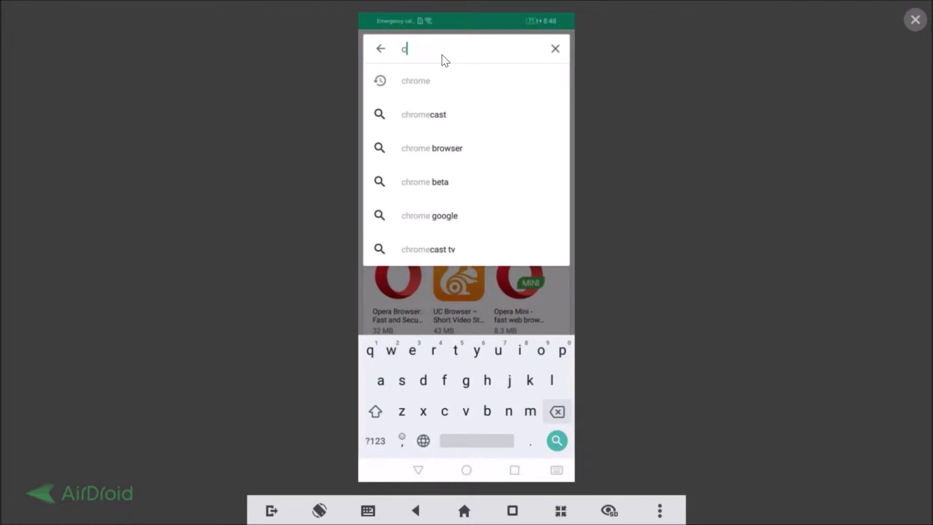
key("BackSpace")
type("fir")
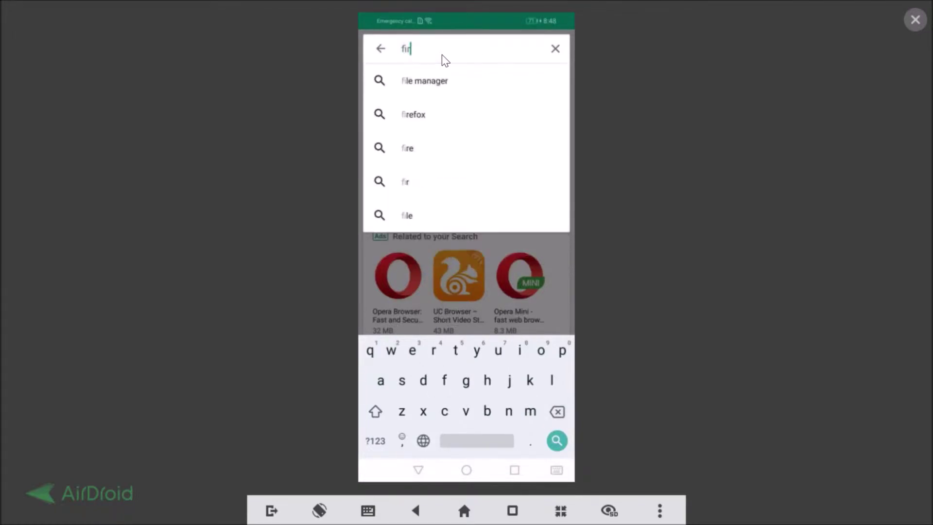
type("e")
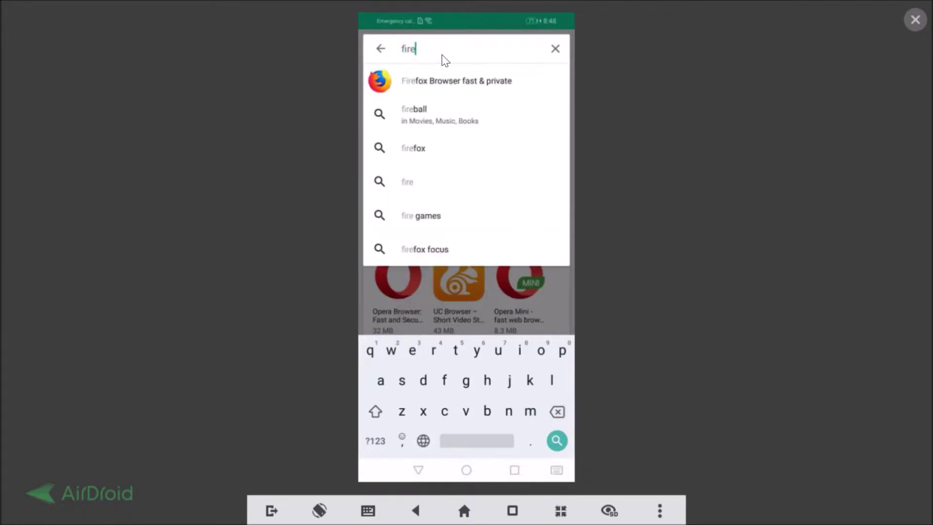
left_click(437, 80)
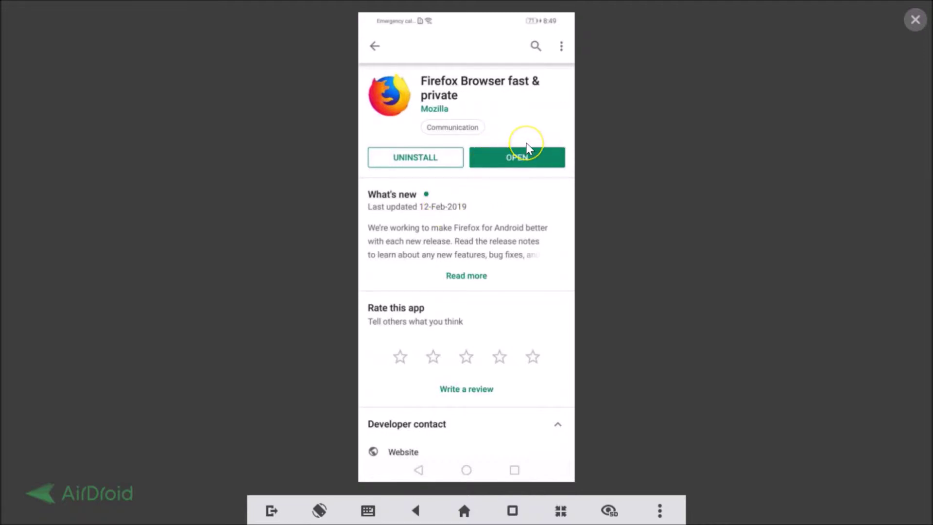
key("Home")
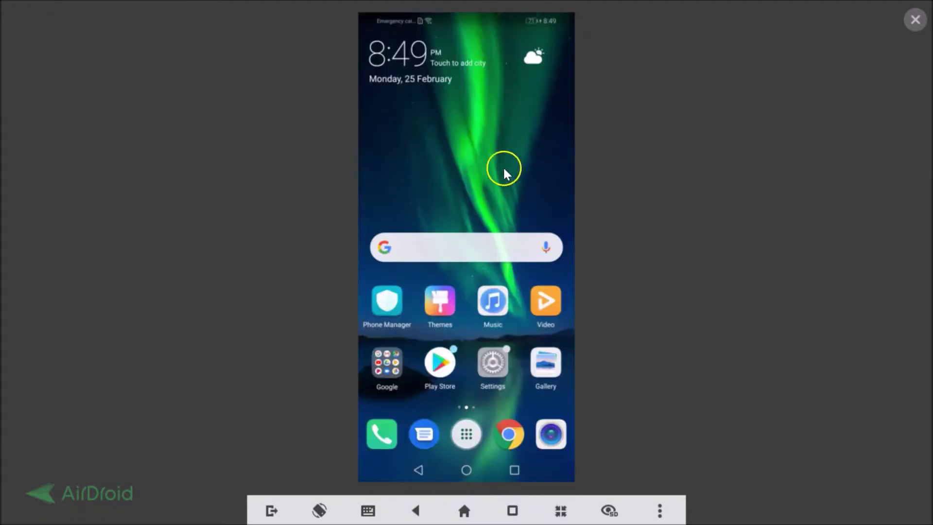
Launch Chrome, load techmespot.com and scroll through its mobile layout.
left_click(506, 436)
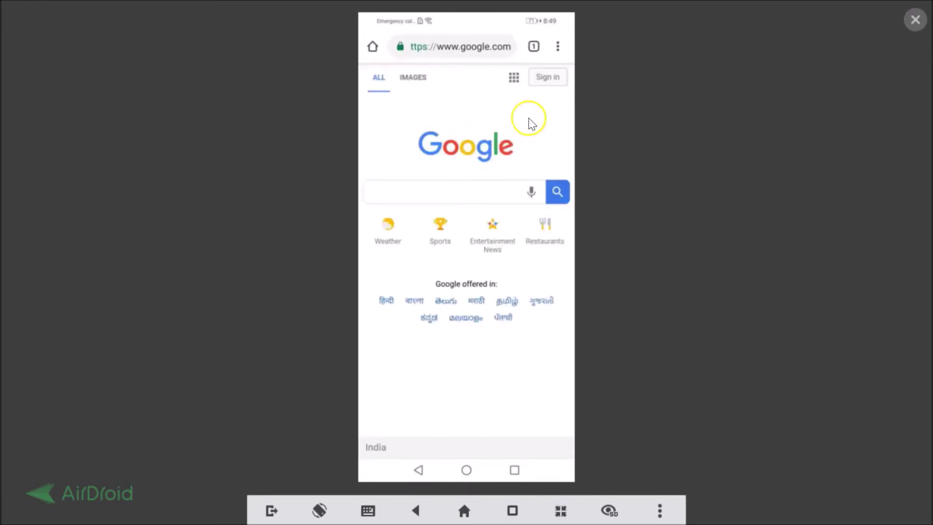
left_click(465, 48)
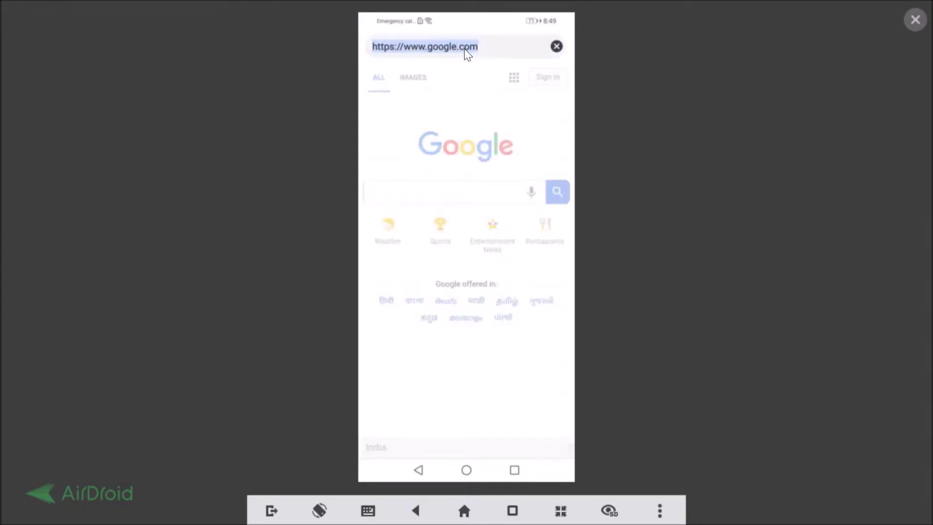
type("te")
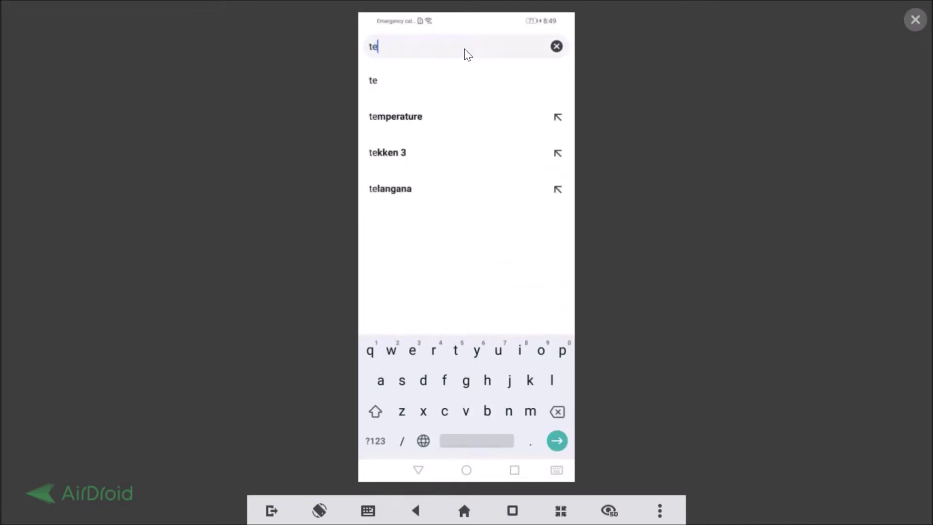
type("chme")
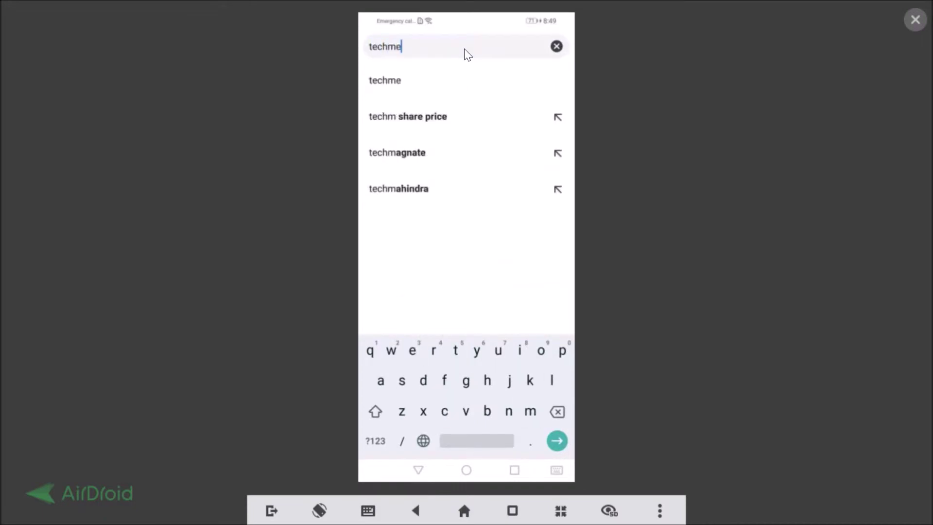
type("spot")
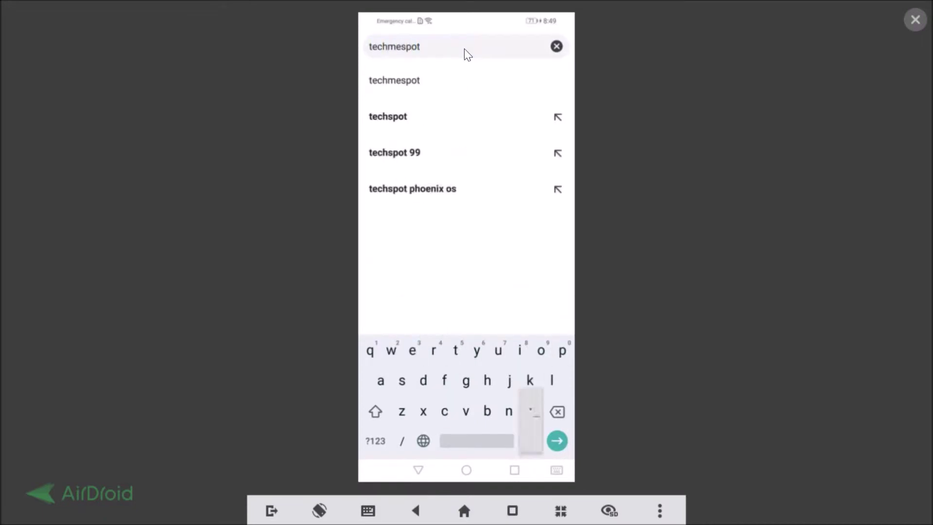
type(".com")
key("Return")
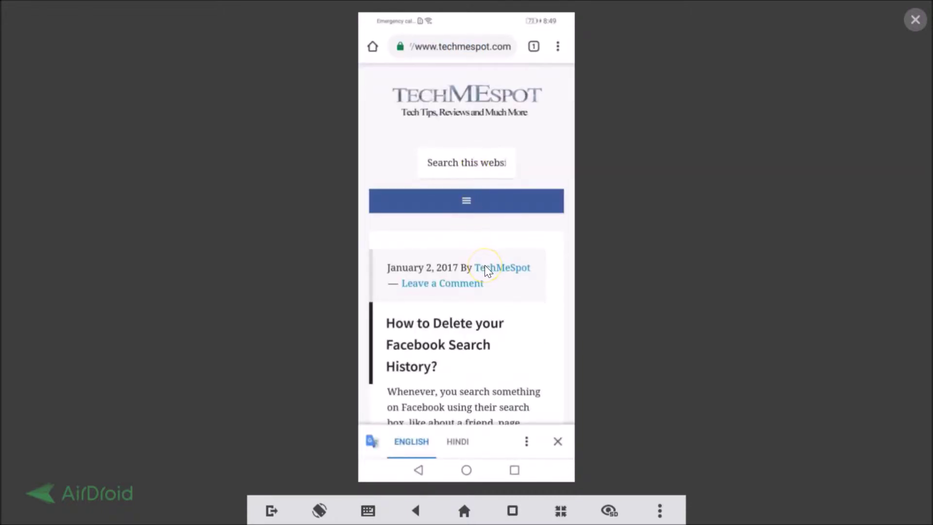
scroll(485, 265, "down", 3)
scroll(485, 265, "up", 3)
scroll(485, 264, "down", 1)
left_click(500, 271)
scroll(506, 270, "up", 1)
Turn on Chrome's Desktop site for techmespot.com and scroll and zoom through the article list.
left_click(559, 50)
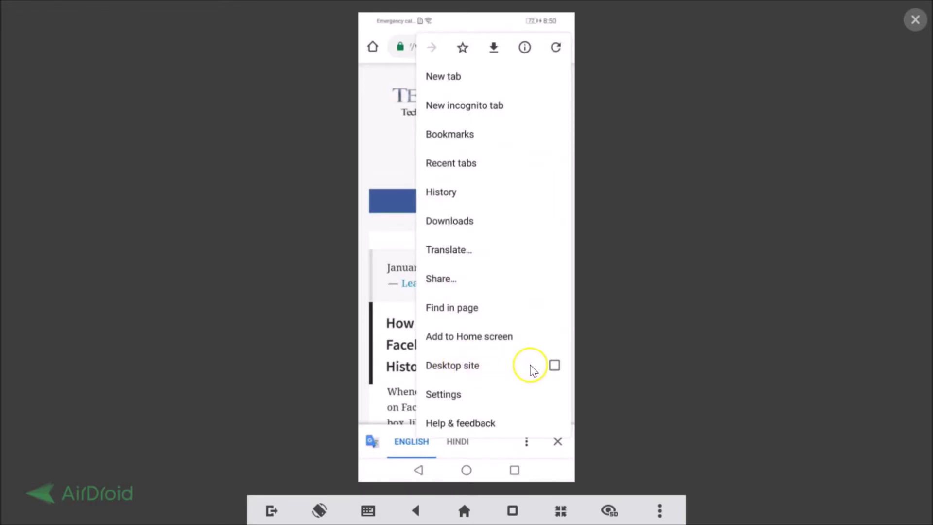
left_click(554, 367)
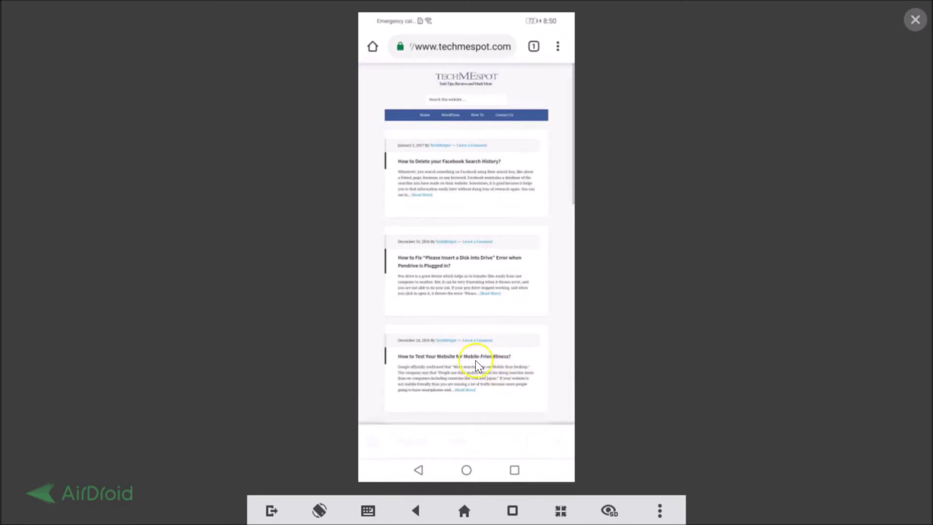
scroll(470, 354, "down", 3)
scroll(471, 355, "up", 3)
scroll(471, 355, "down", 5)
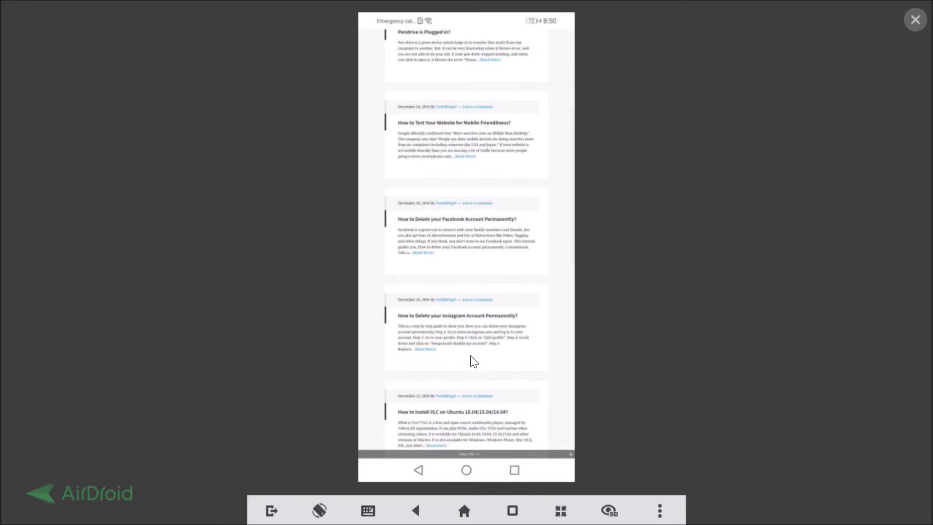
double_click(470, 354)
double_click(470, 355)
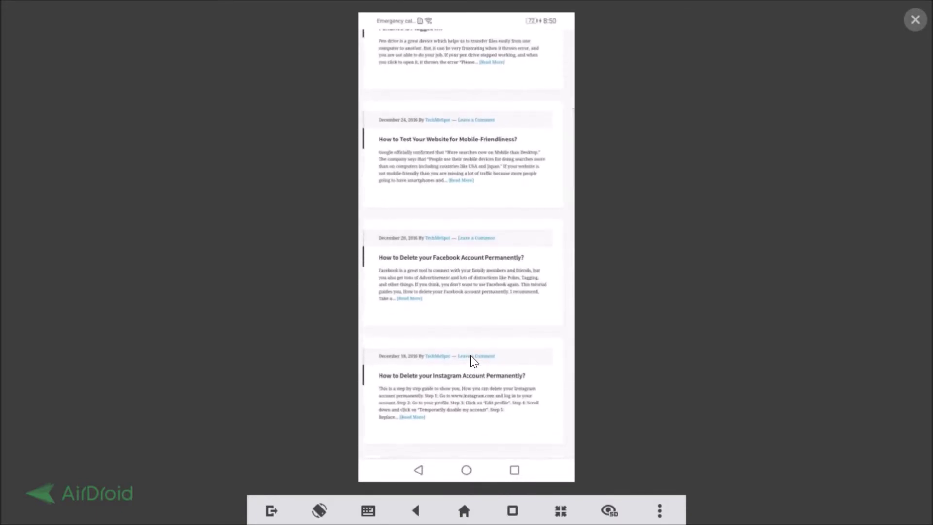
scroll(471, 355, "up", 2)
scroll(470, 355, "down", 3)
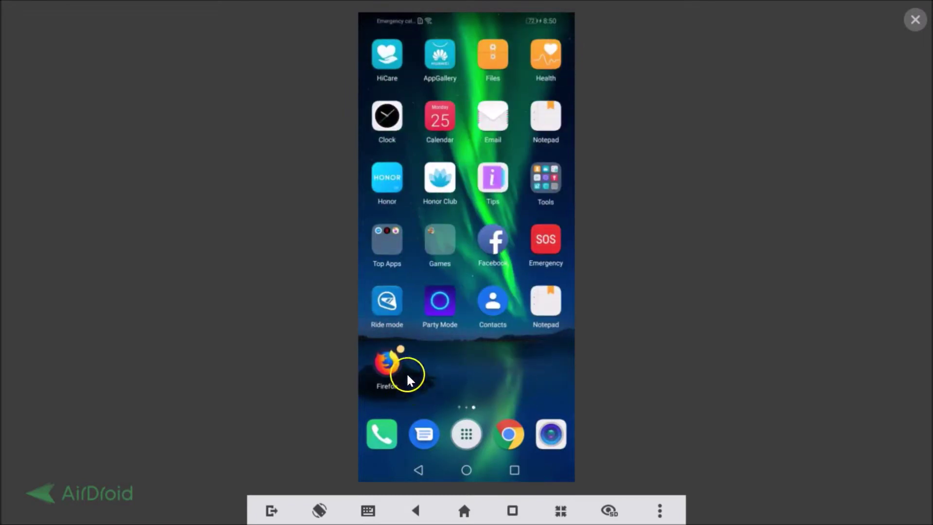
Launch Firefox, enter techmespot.com in the URL bar and scroll the mobile page.
mouse_move(382, 372)
left_mouse_down()
mouse_move(399, 369)
mouse_move(388, 368)
left_mouse_up()
left_click(389, 368)
left_click_drag(465, 154, 457, 96)
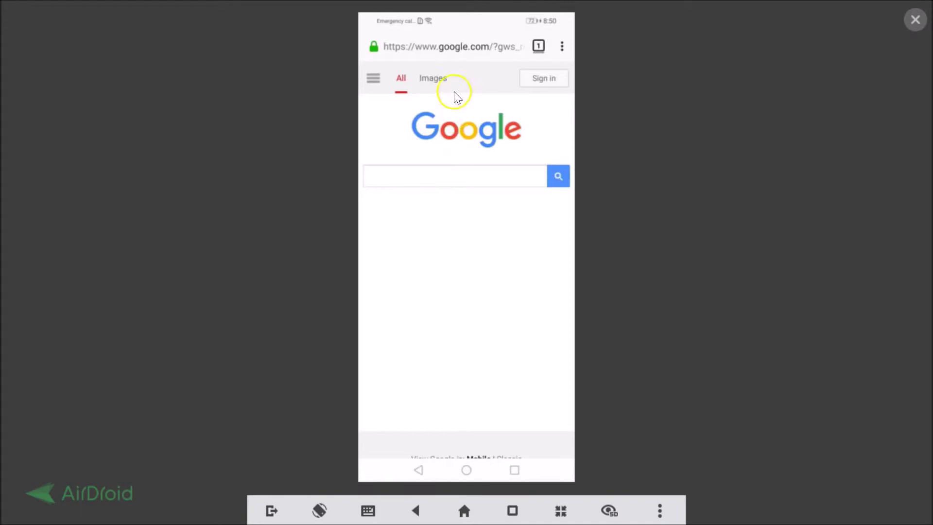
left_click(447, 55)
type("te")
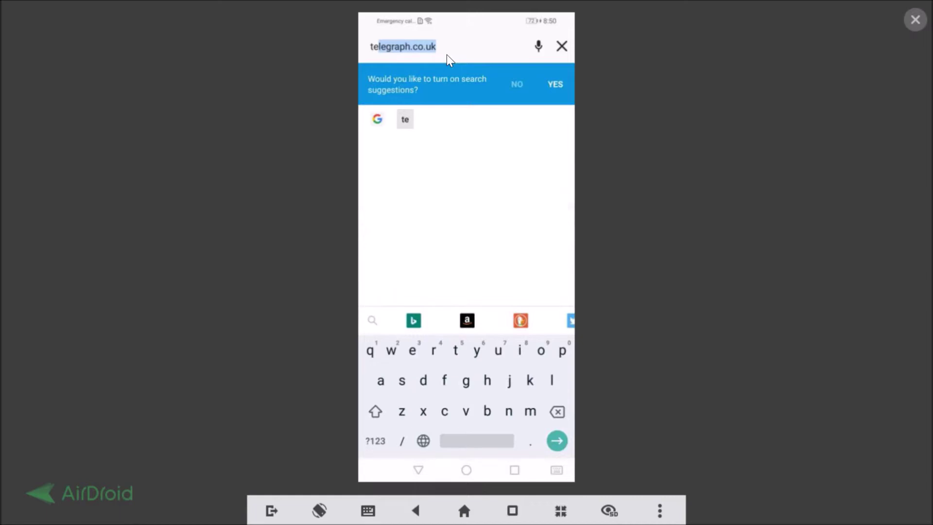
type("chm")
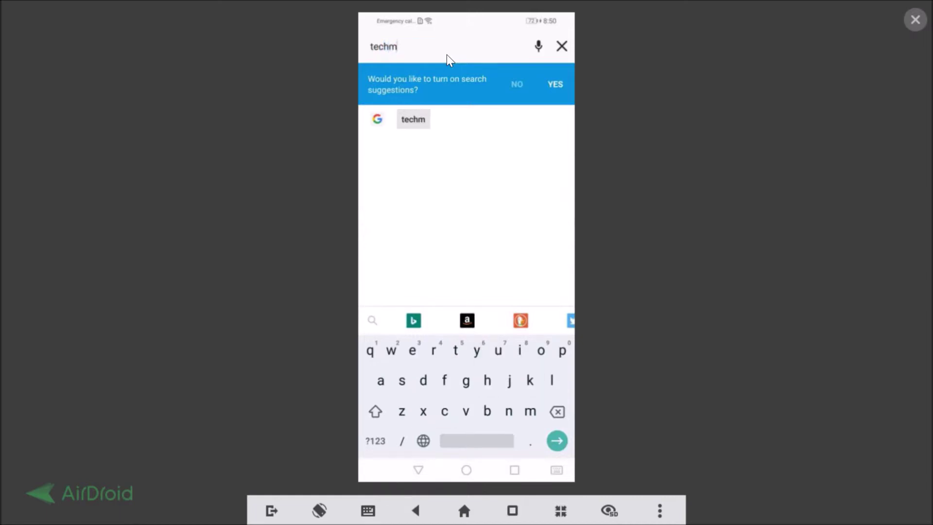
type("espo")
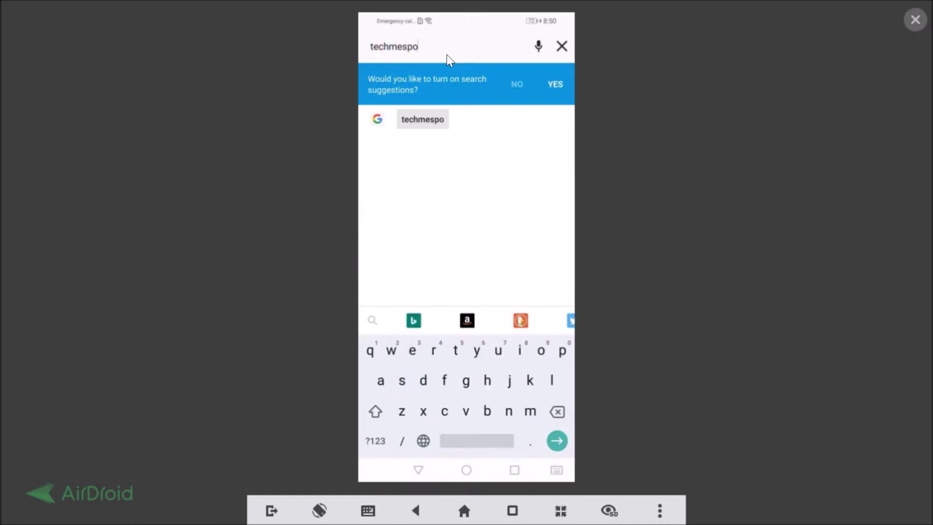
type("t.com")
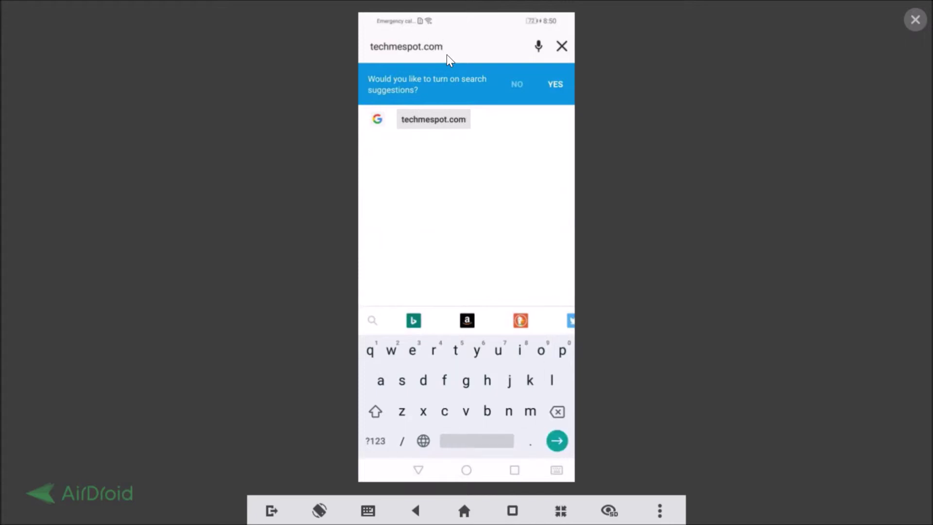
key("Return")
left_click(480, 179)
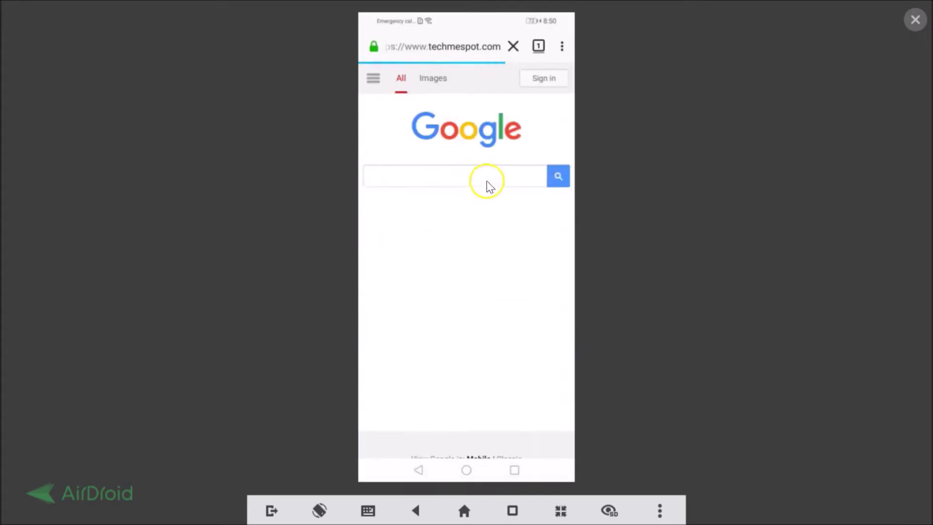
scroll(509, 250, "down", 3)
scroll(509, 251, "up", 3)
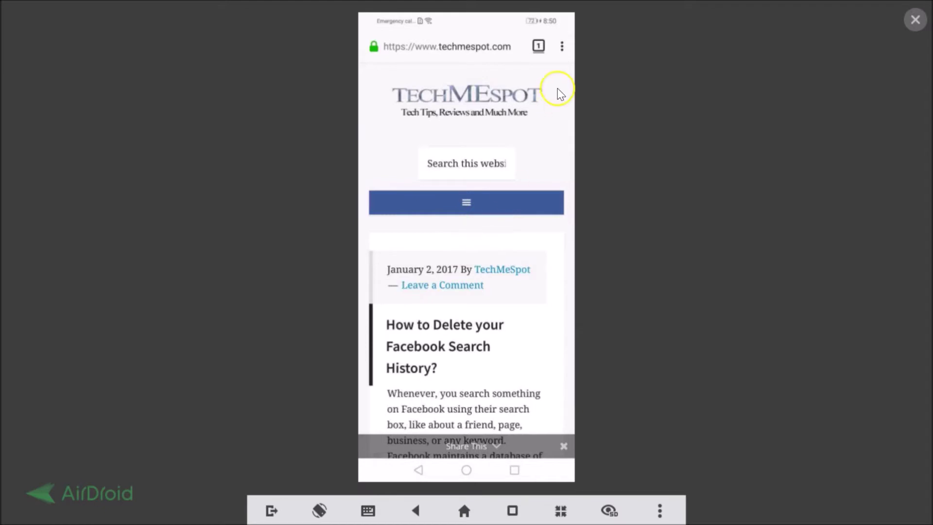
left_click(563, 49)
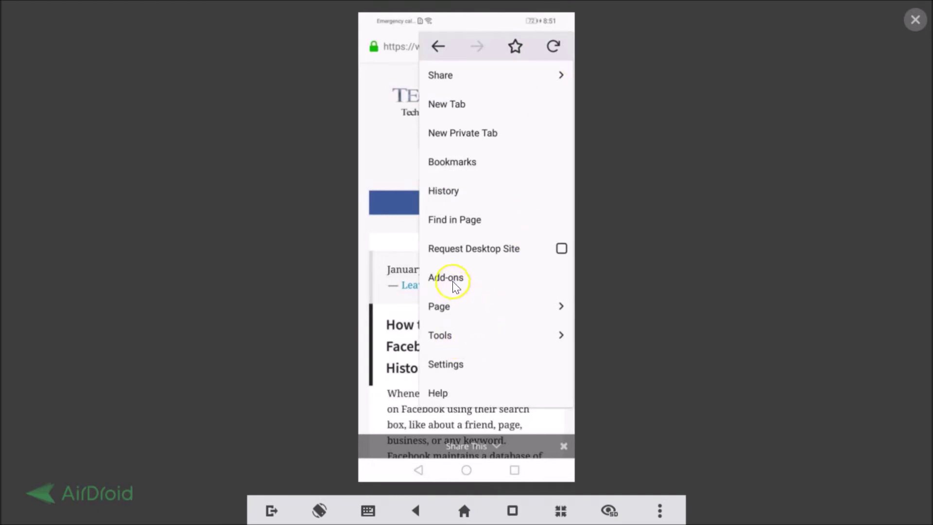
Check Request Desktop Site in Firefox and scroll the reloaded full-width TechMeSpot page.
left_click(562, 250)
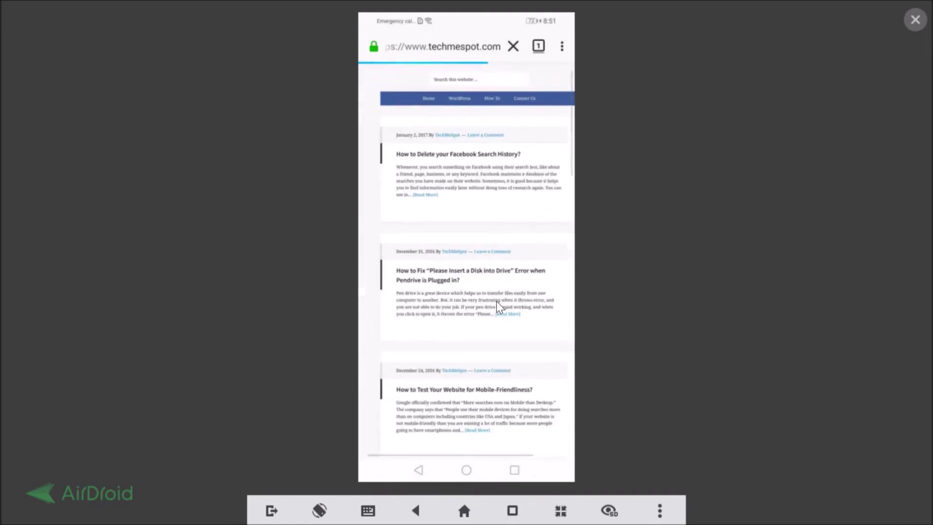
scroll(497, 301, "down", 10)
scroll(500, 307, "up", 10)
scroll(499, 307, "up", 3)
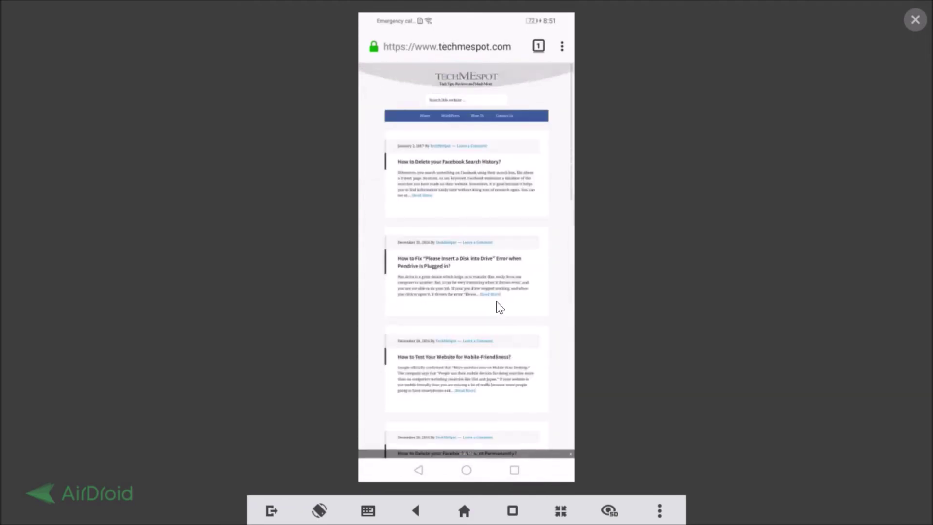
left_click(504, 206)
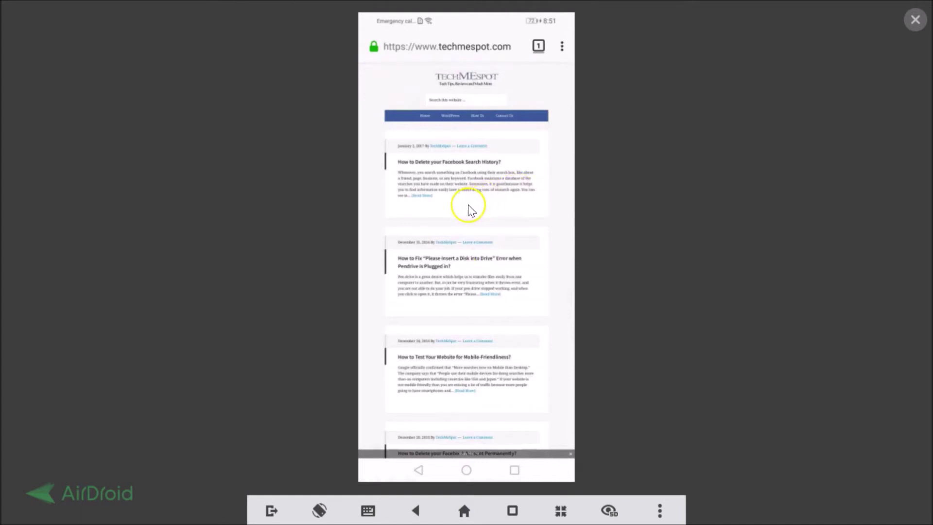
Uncheck Request Desktop Site, scroll the mobile TechMeSpot page, then return to the home screen.
left_click(562, 47)
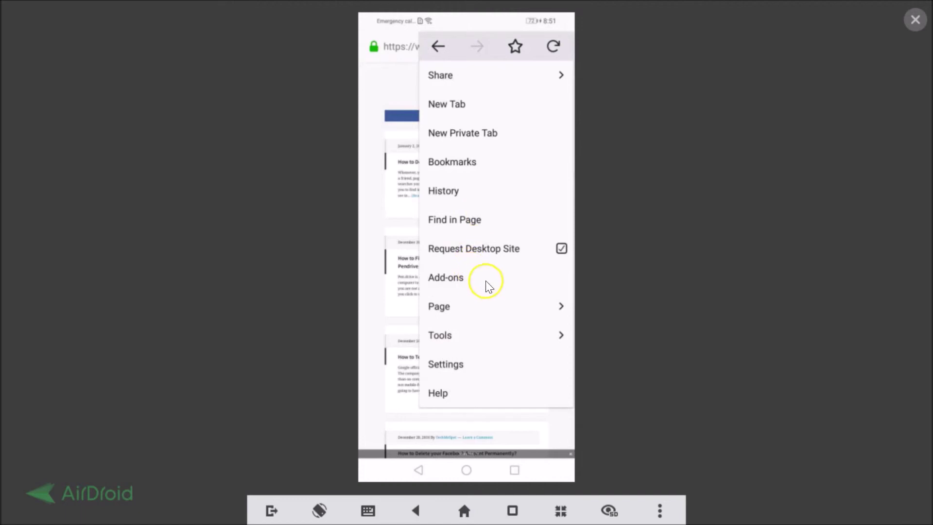
left_click(548, 257)
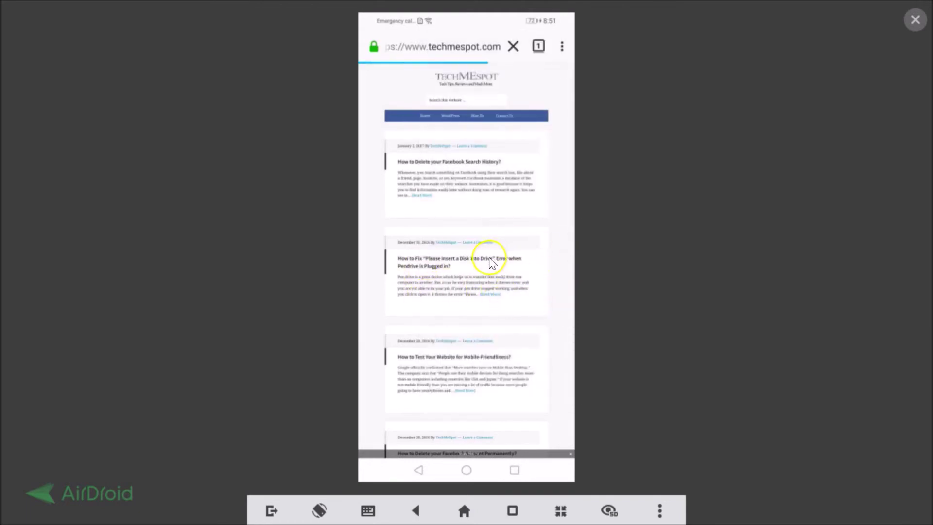
scroll(509, 259, "down", 15)
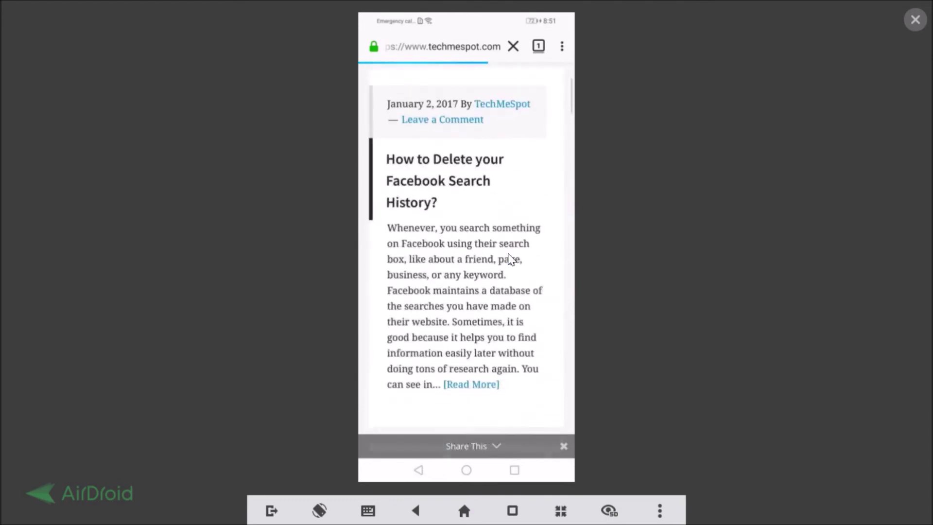
scroll(509, 259, "up", 15)
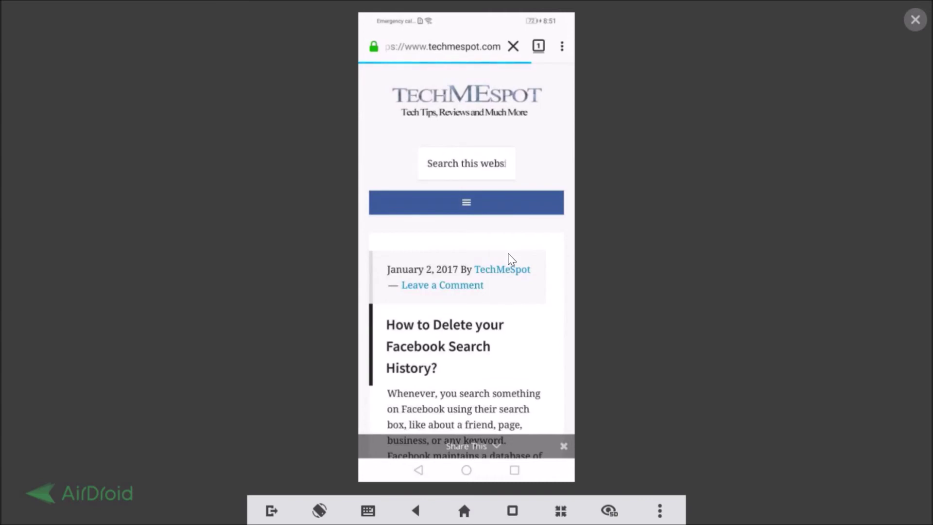
key("Home")
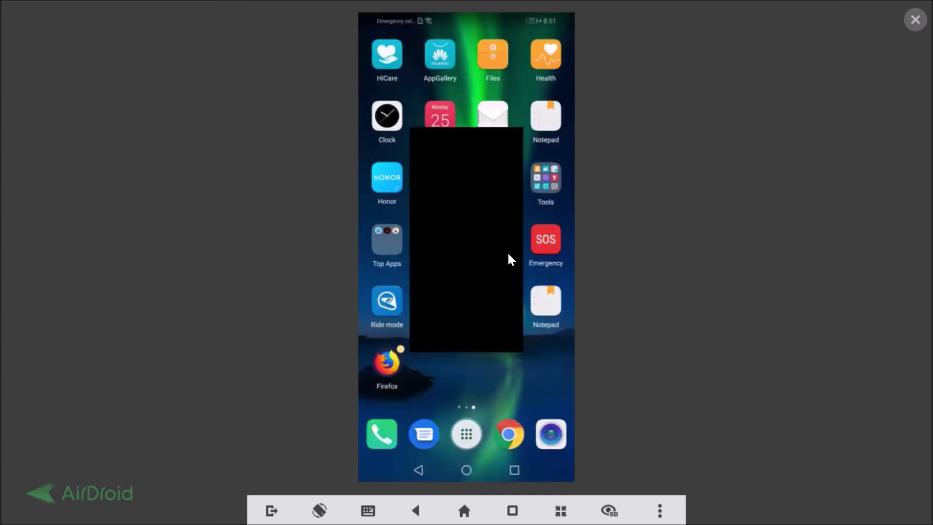
Reopen Chrome from the dock and uncheck Desktop site in its three-dot menu.
left_click(504, 429)
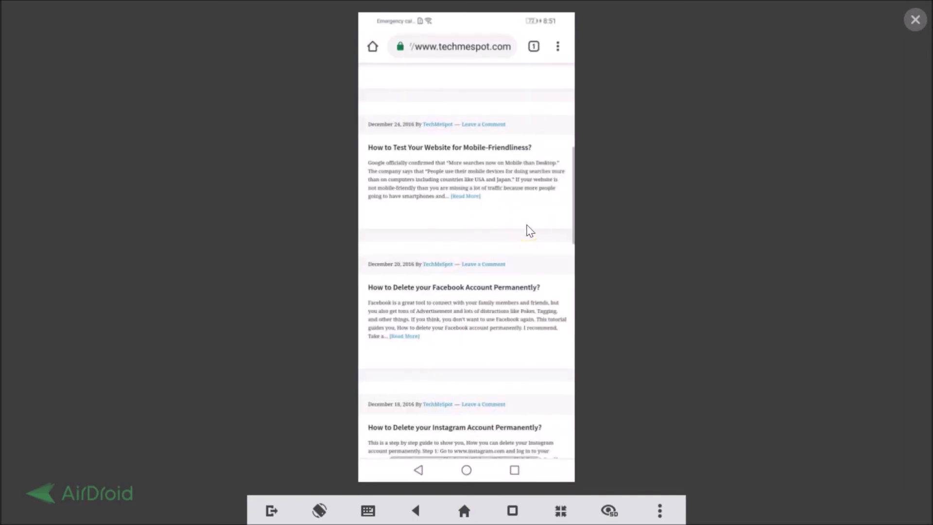
left_click(559, 46)
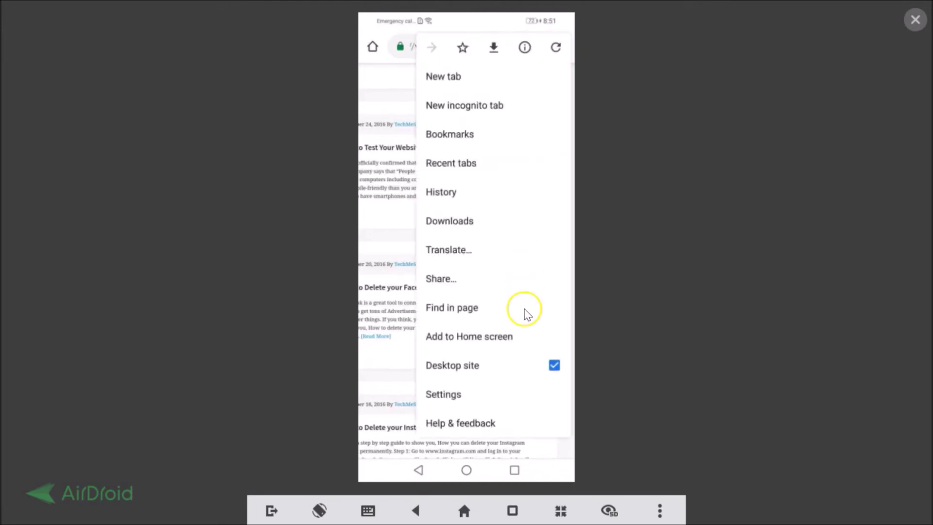
left_click(554, 370)
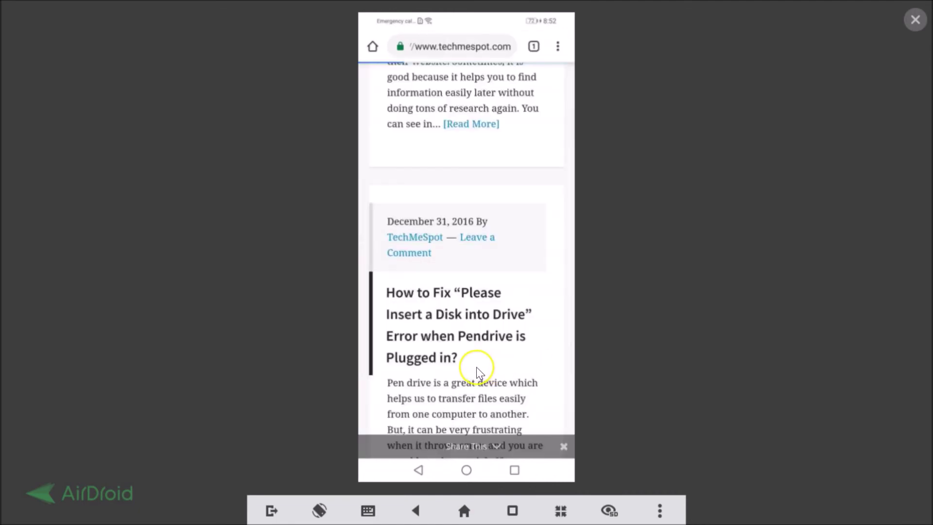